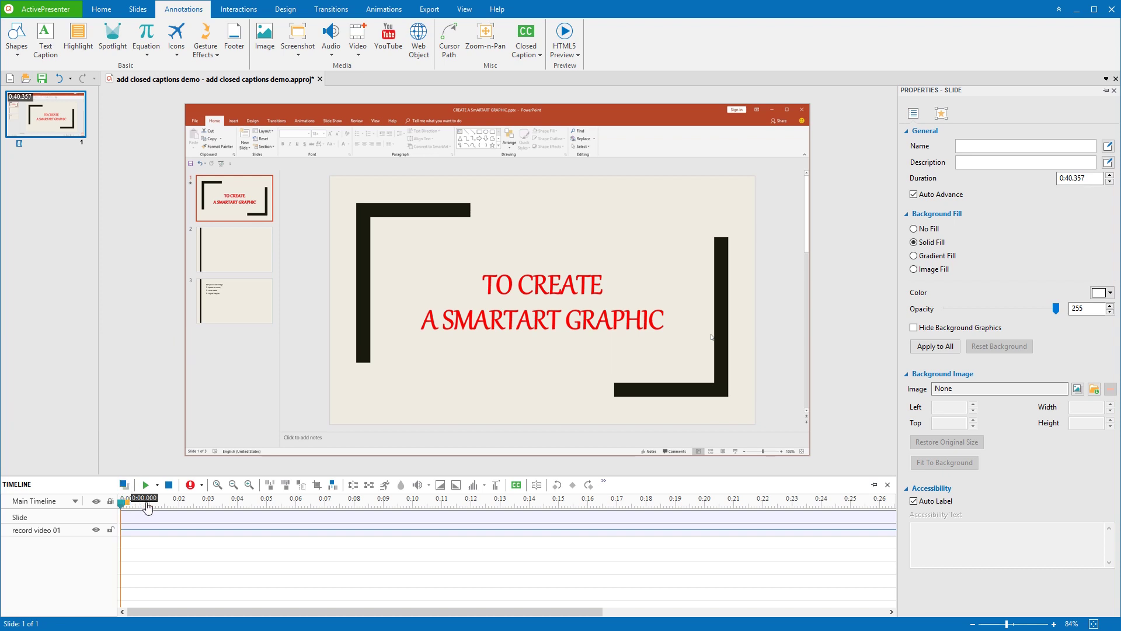
# - Insert a caption at 0:03.980 reading 'There are many SmartArt graphics to choose depending on your purposes.'
pyautogui.click(191, 503)
pyautogui.moveTo(217, 515); pyautogui.dragTo(241, 515)
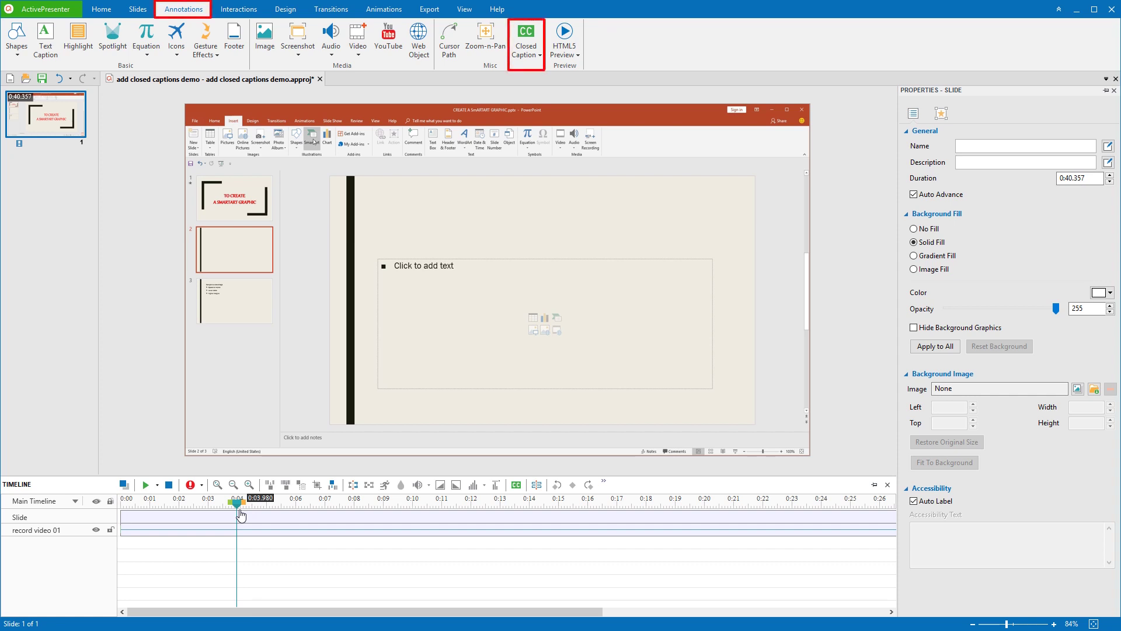
pyautogui.click(516, 487)
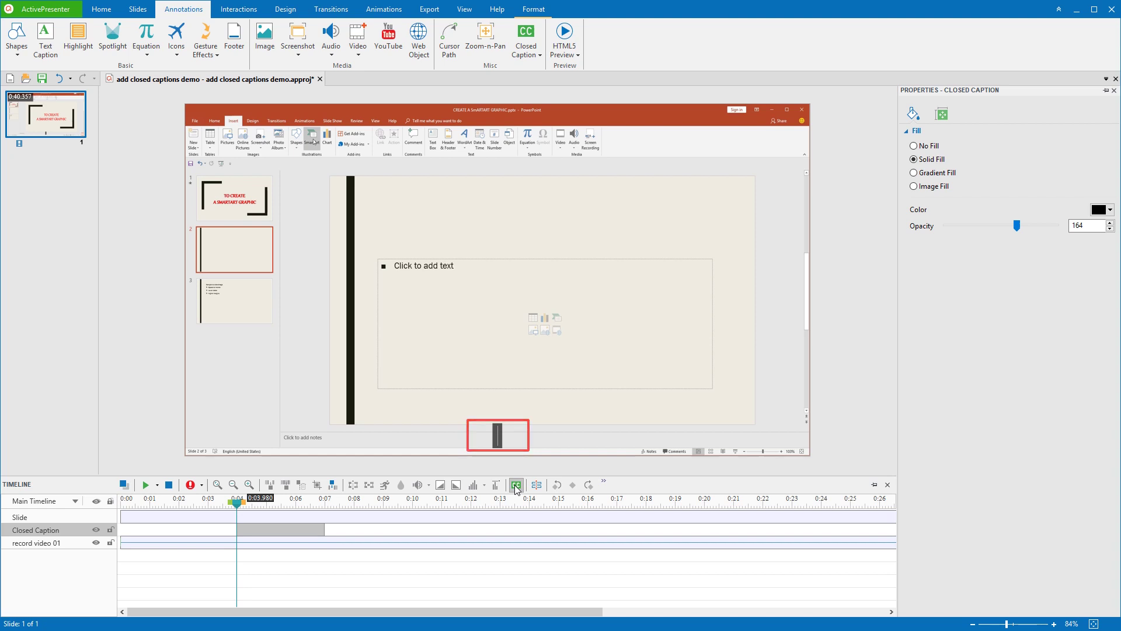
pyautogui.write('There are many Sm')
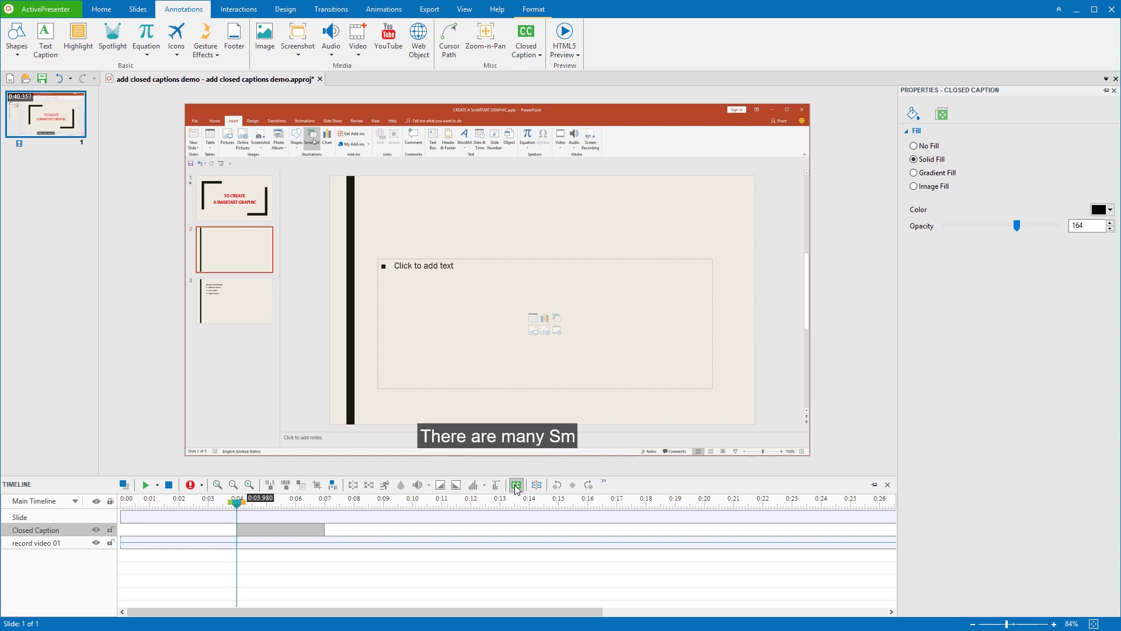
pyautogui.write('artArt graphics to c')
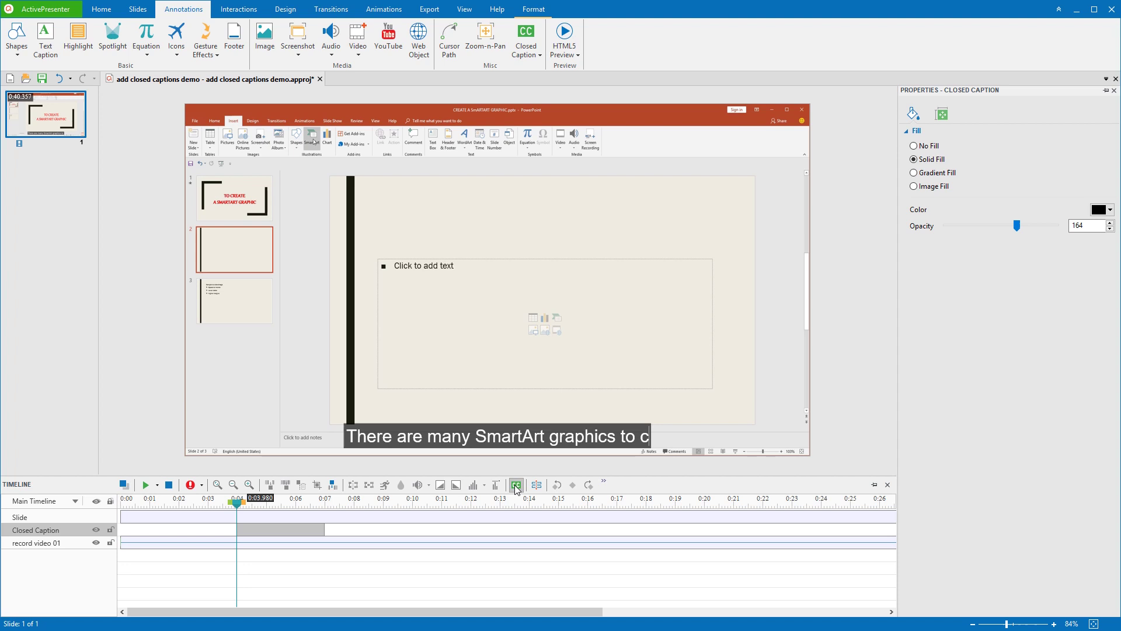
pyautogui.write('hoose depending on')
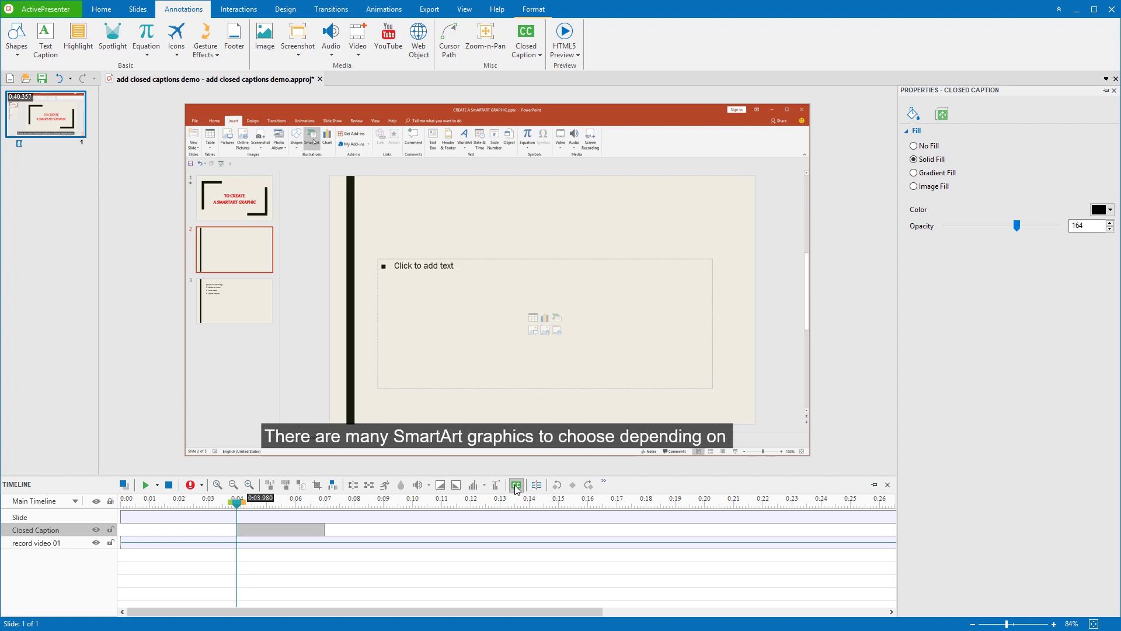
pyautogui.write(' your purposes.')
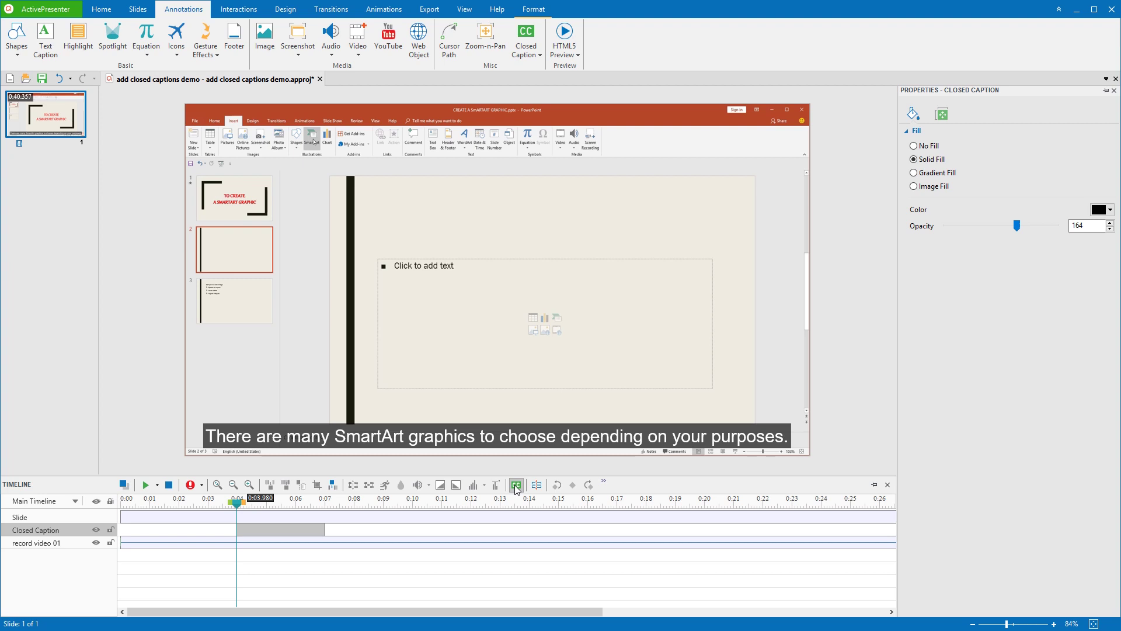
# - Add two more captions: 'Choose the desired one.' at 0:09.960 and 'Type anything you want.' at 0:13.920
pyautogui.click(412, 503)
pyautogui.click(516, 485)
pyautogui.write('Choo')
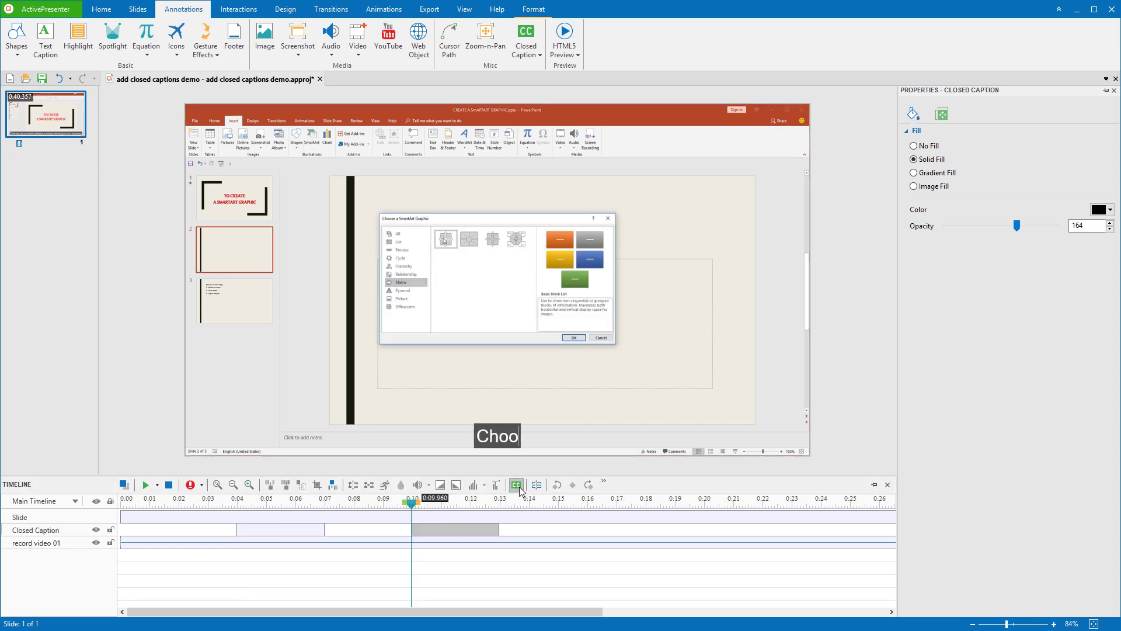
pyautogui.write('se the desired one.')
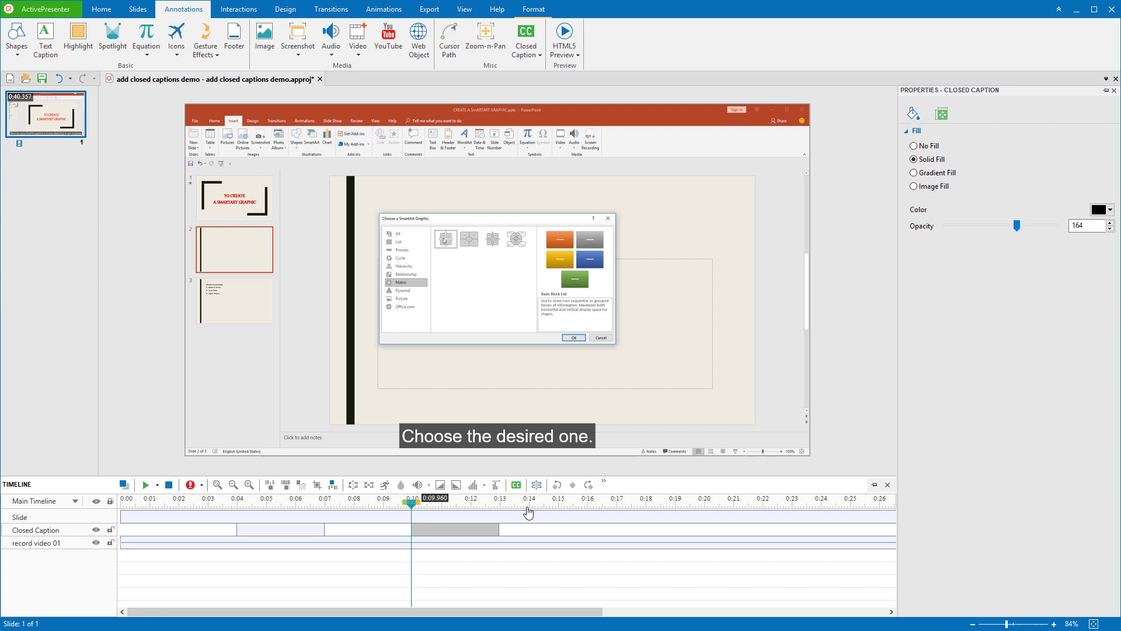
pyautogui.click(526, 504)
pyautogui.click(517, 484)
pyautogui.write('Type an')
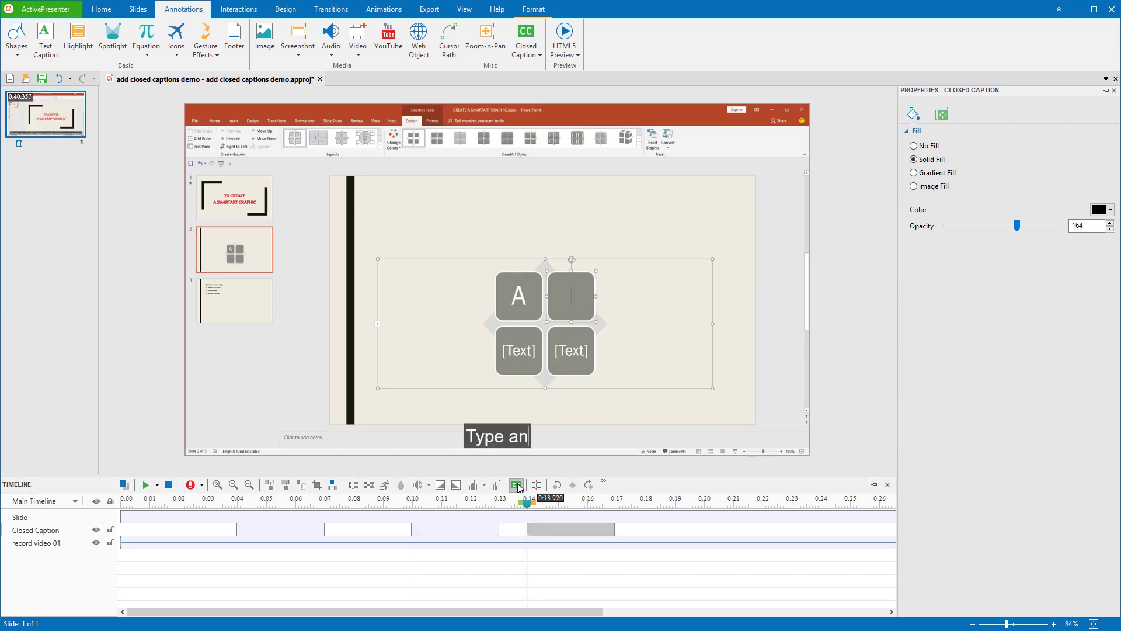
pyautogui.write('ything you want.')
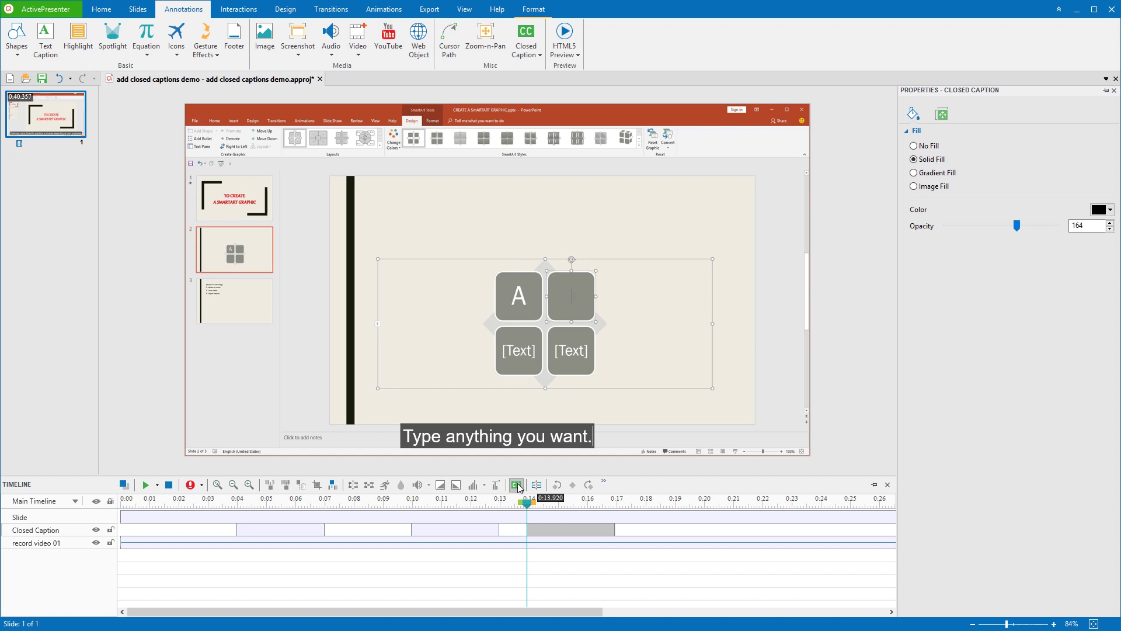
pyautogui.click(540, 55)
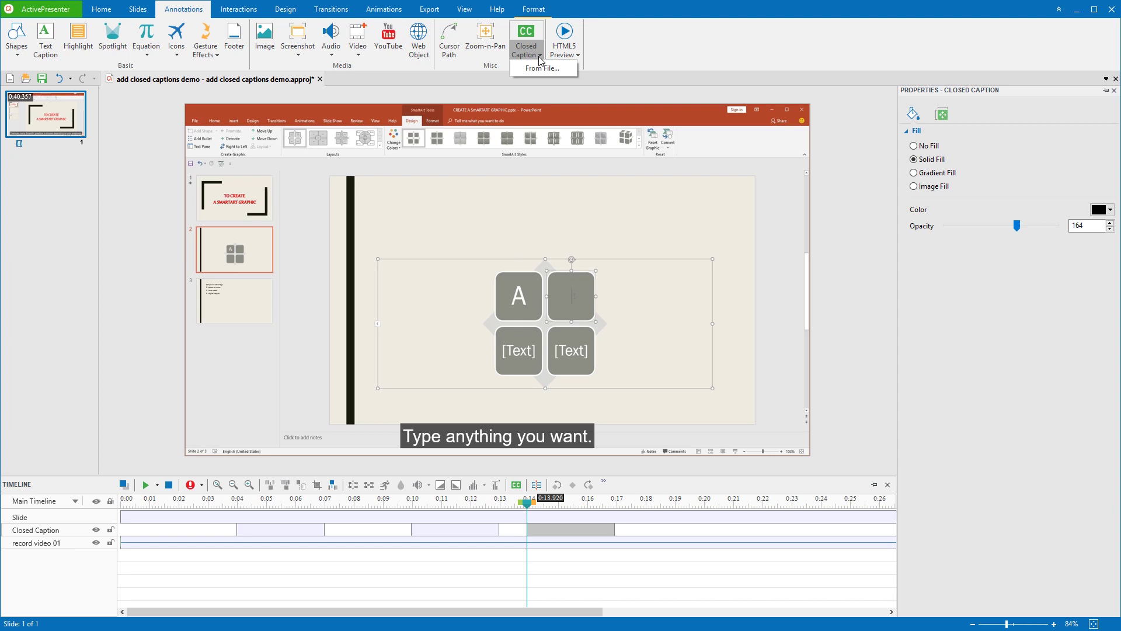
pyautogui.click(539, 57)
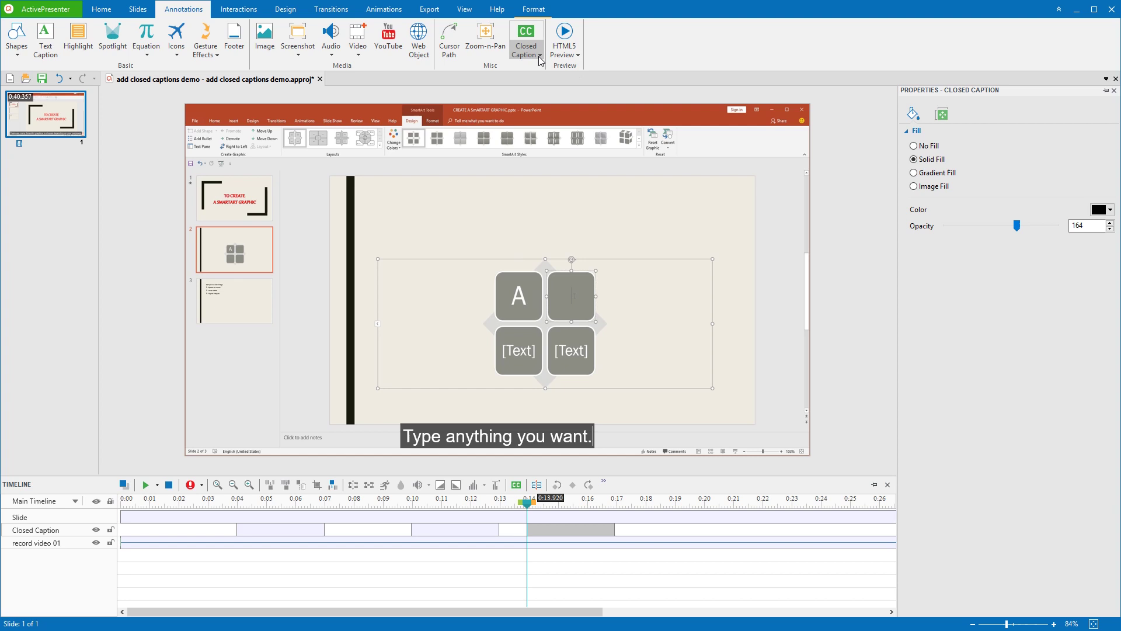
# - Move the first caption to start at 0:05.020, adjust its duration, and check its timing properties
pyautogui.click(286, 513)
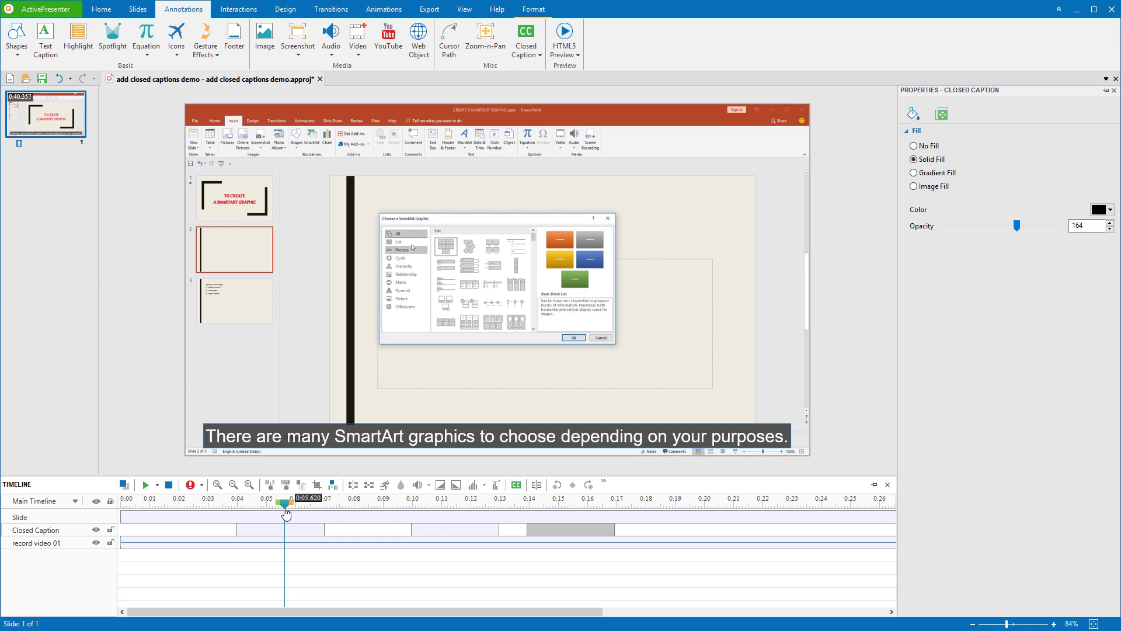
pyautogui.moveTo(298, 530); pyautogui.dragTo(382, 529)
pyautogui.moveTo(286, 508); pyautogui.dragTo(382, 518)
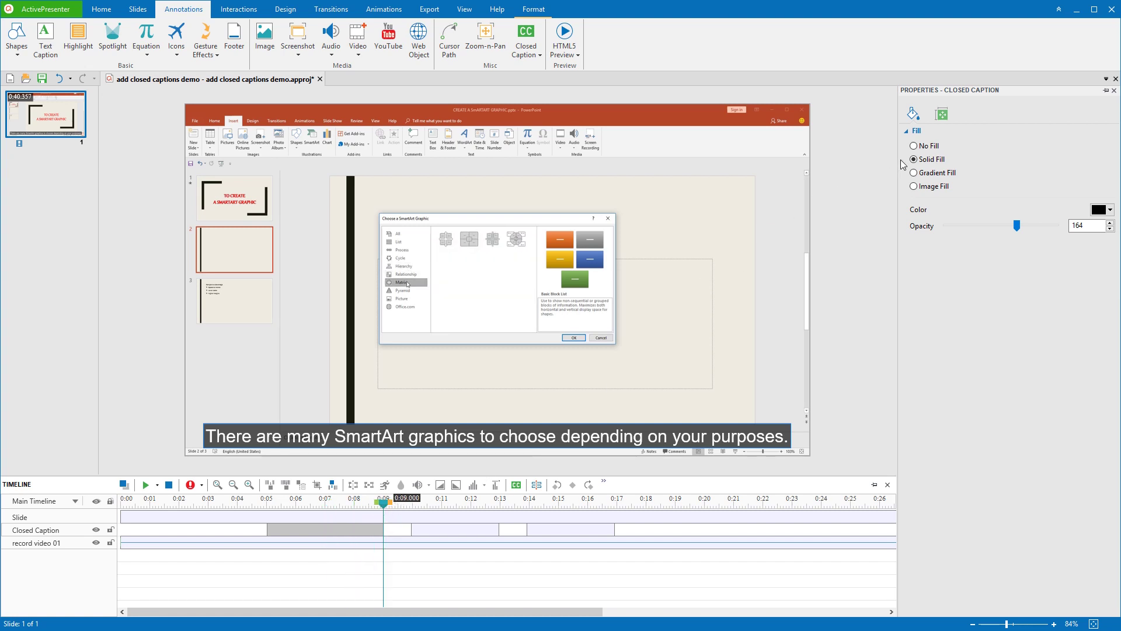
pyautogui.click(942, 114)
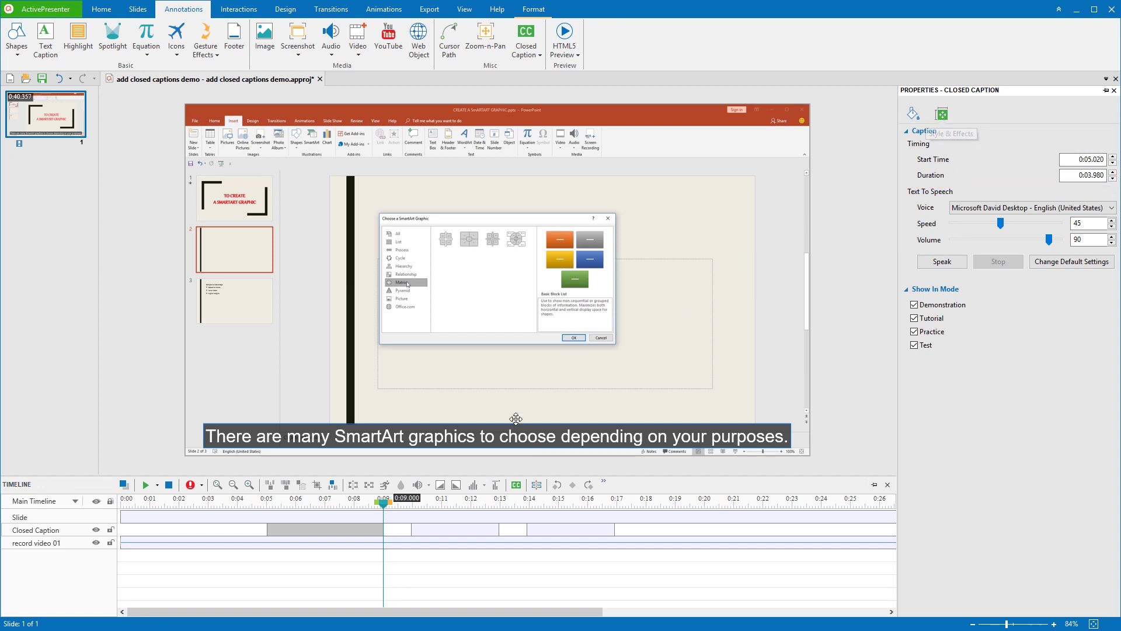
pyautogui.moveTo(386, 505); pyautogui.dragTo(615, 533)
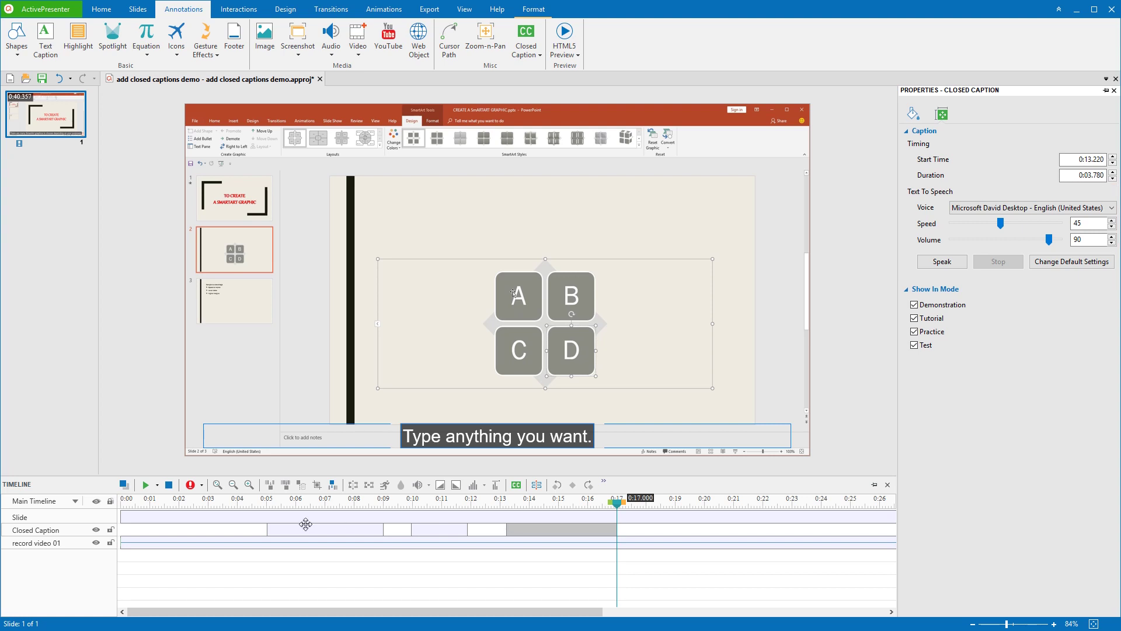
# - Replay the captioned video from 0:04.640 to check when each caption appears
pyautogui.click(256, 507)
pyautogui.click(147, 487)
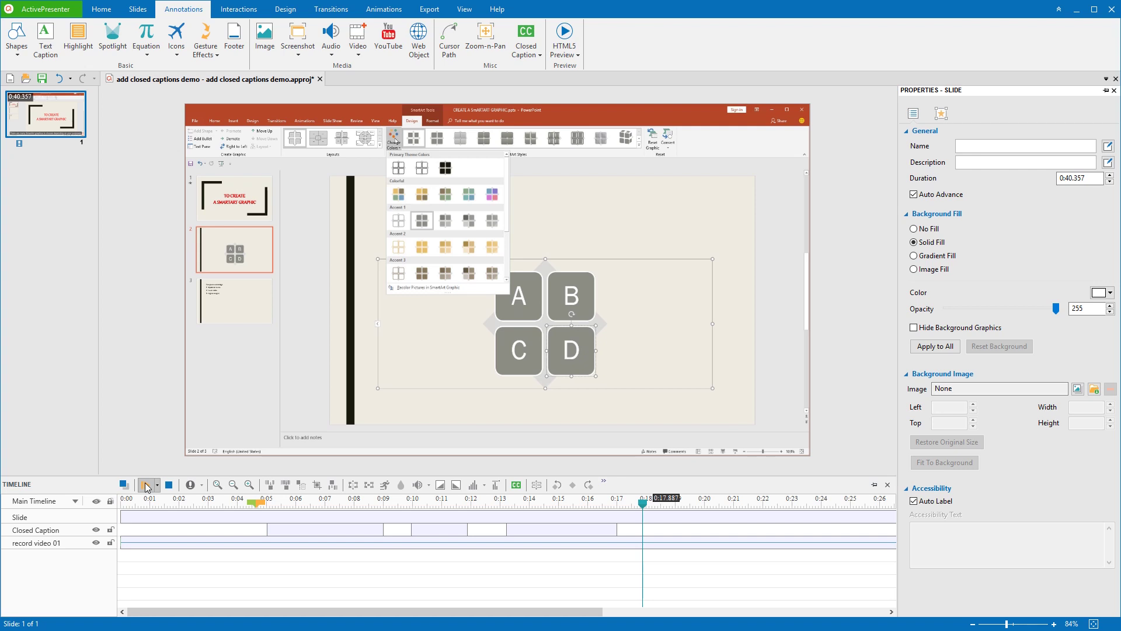
# - Apply the peach gradient Quick Style to the first caption clip, giving a 90° linear fill
pyautogui.click(323, 513)
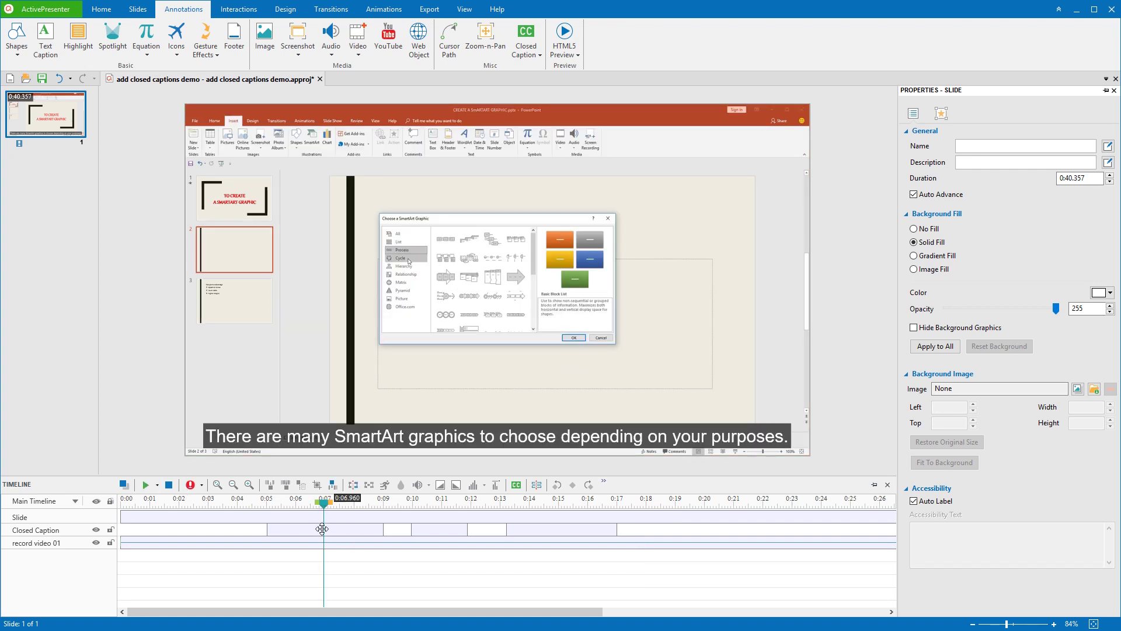
pyautogui.click(322, 529)
pyautogui.click(103, 10)
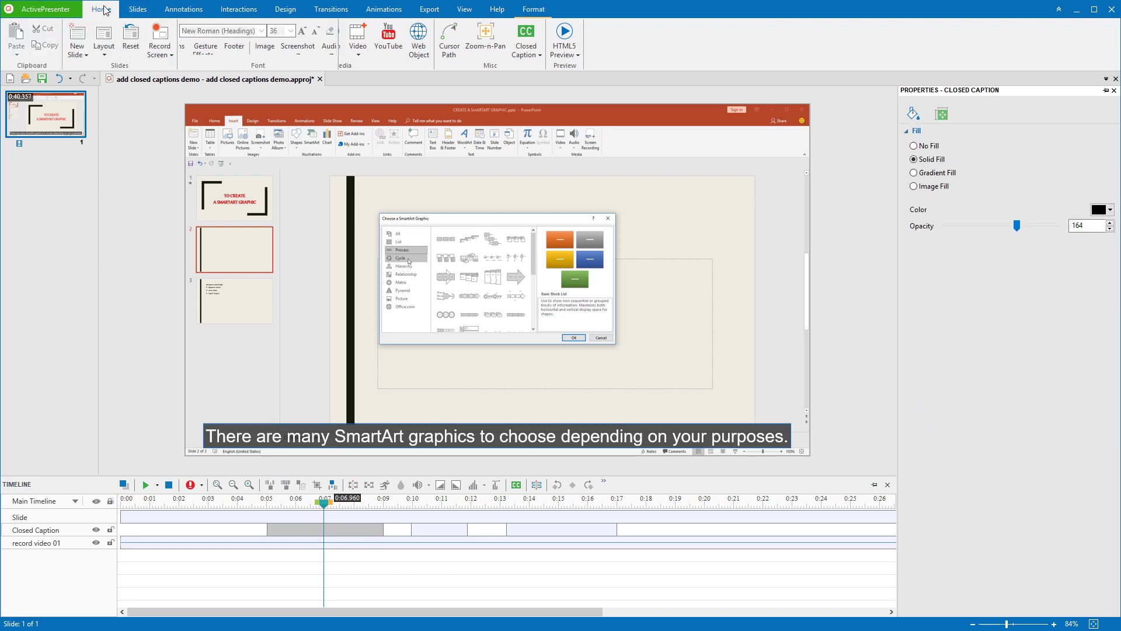
pyautogui.click(533, 8)
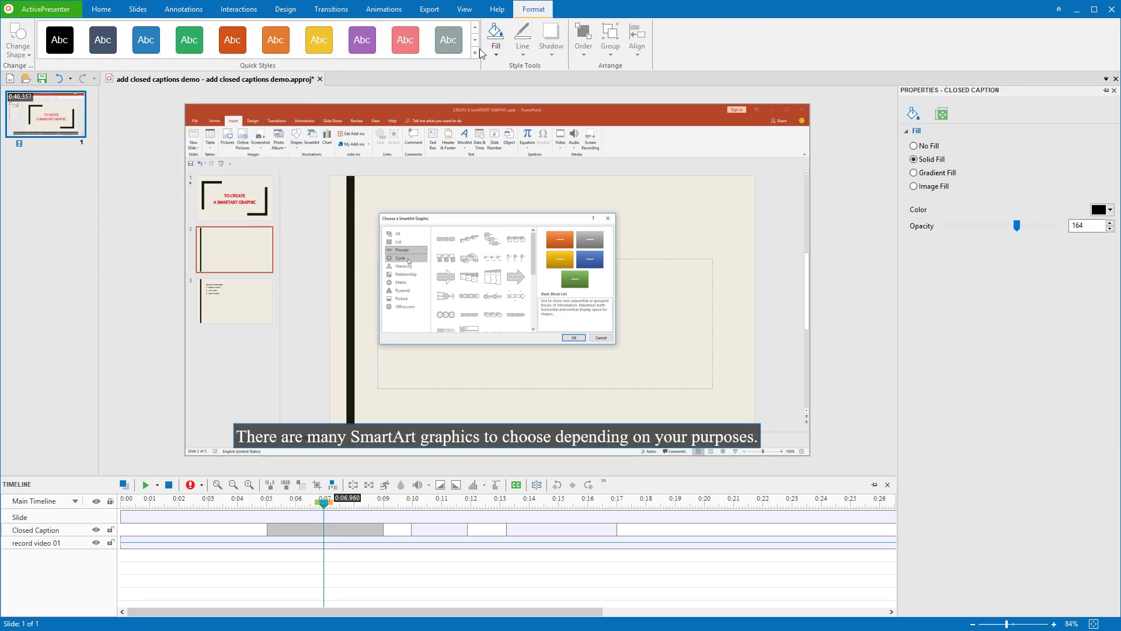
pyautogui.click(482, 54)
pyautogui.click(283, 178)
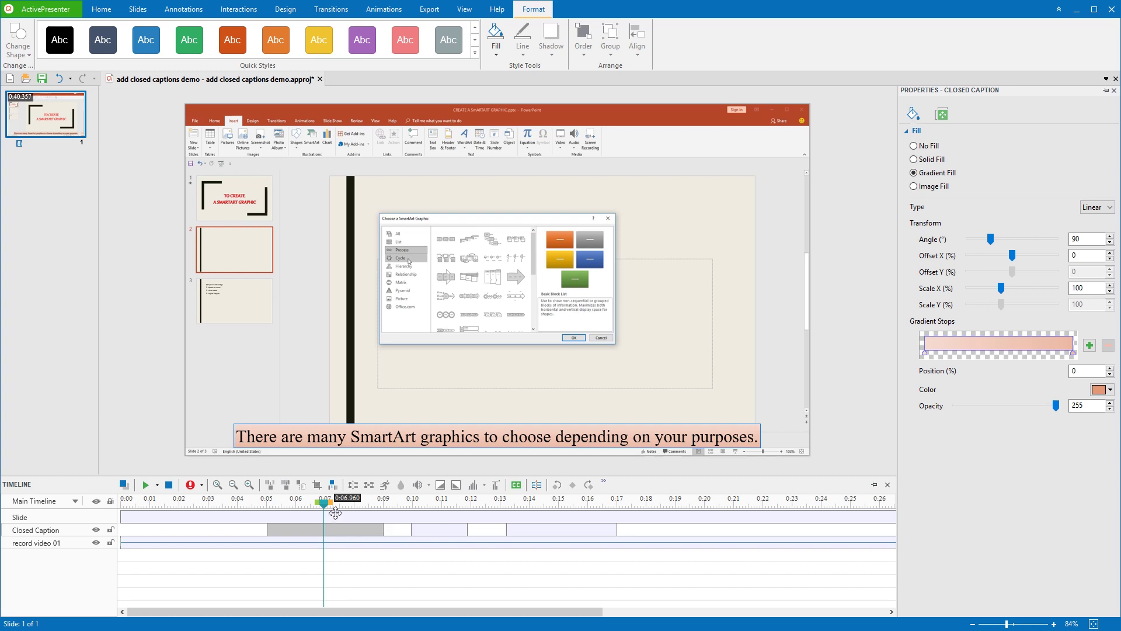
pyautogui.moveTo(324, 503); pyautogui.dragTo(609, 523)
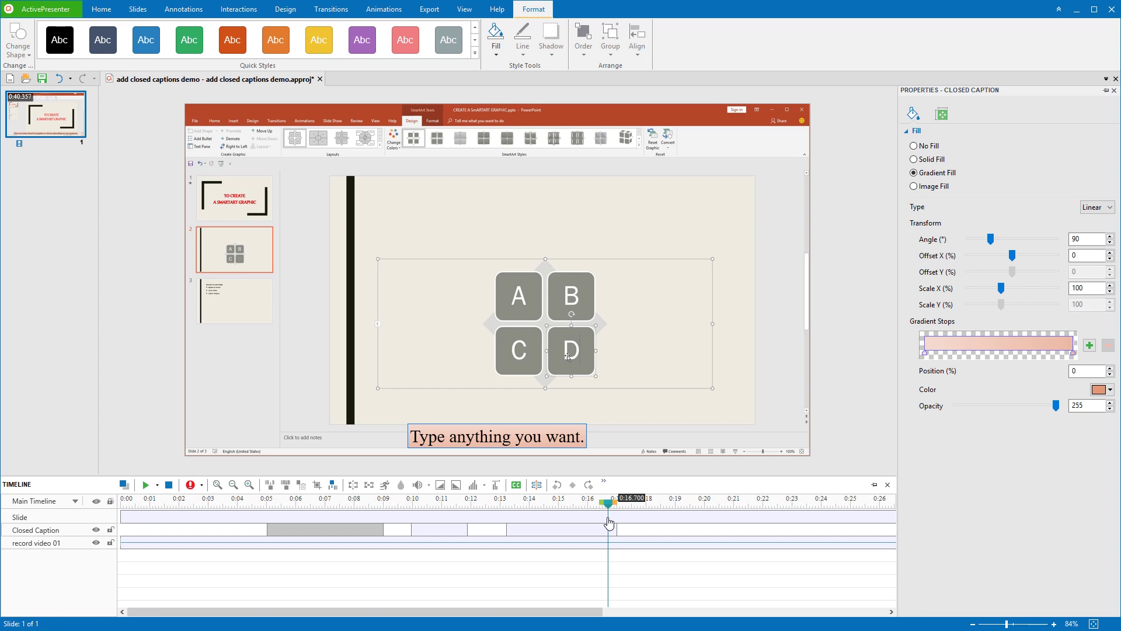
# - Enable the CC Button in the HTML5 Player Settings toolbar parameters and check it in the preview
pyautogui.click(430, 10)
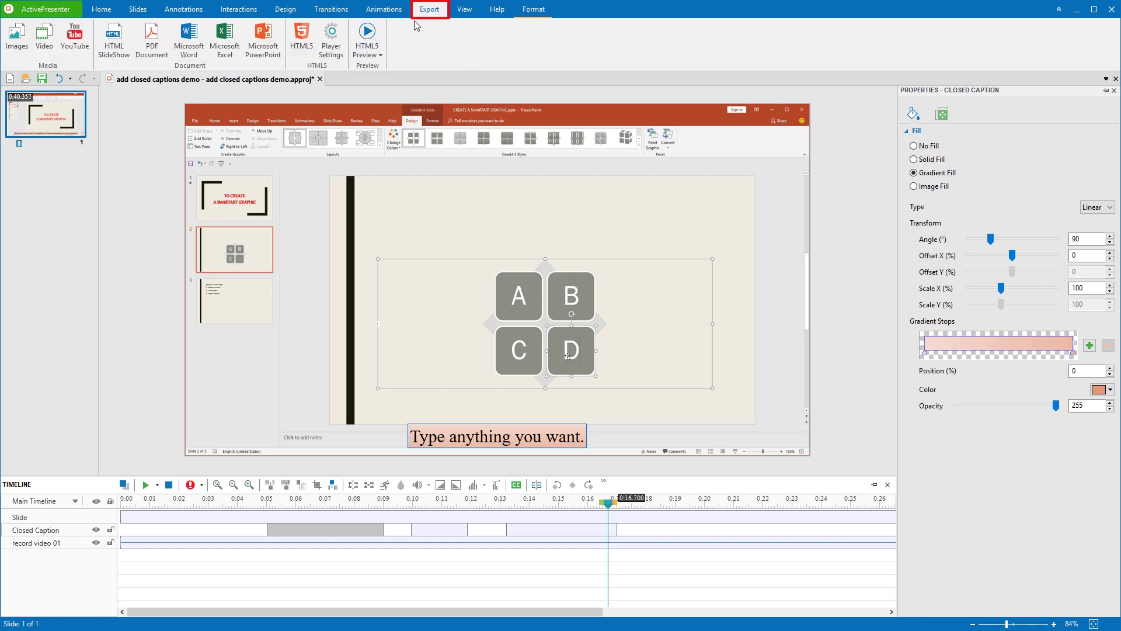
pyautogui.click(331, 40)
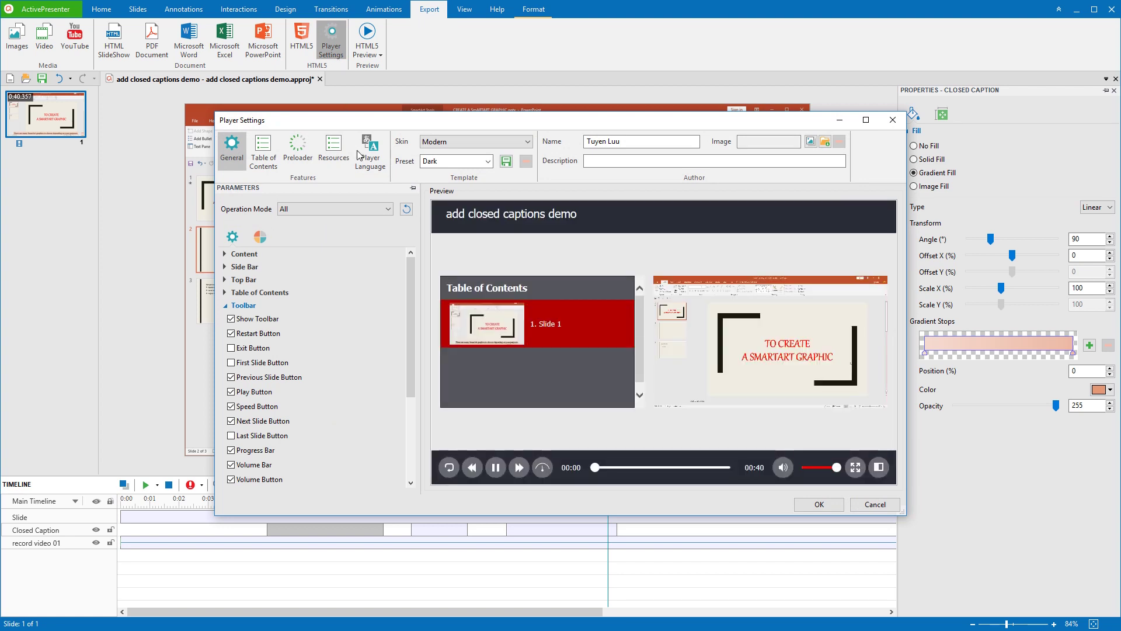
pyautogui.scroll(-3, 352, 349)
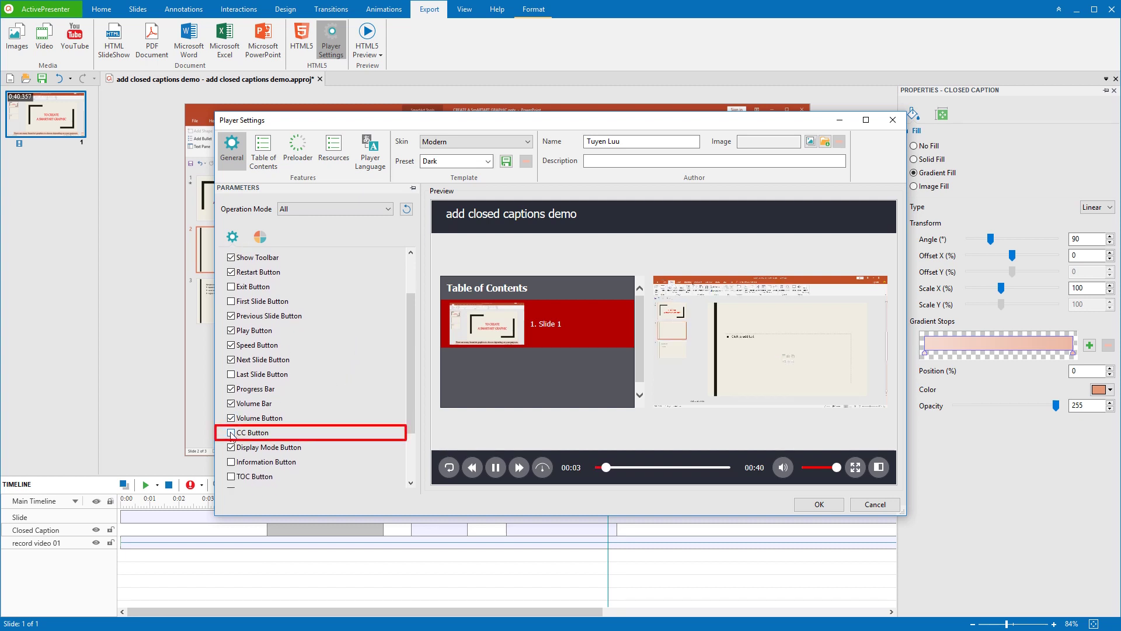
pyautogui.click(231, 433)
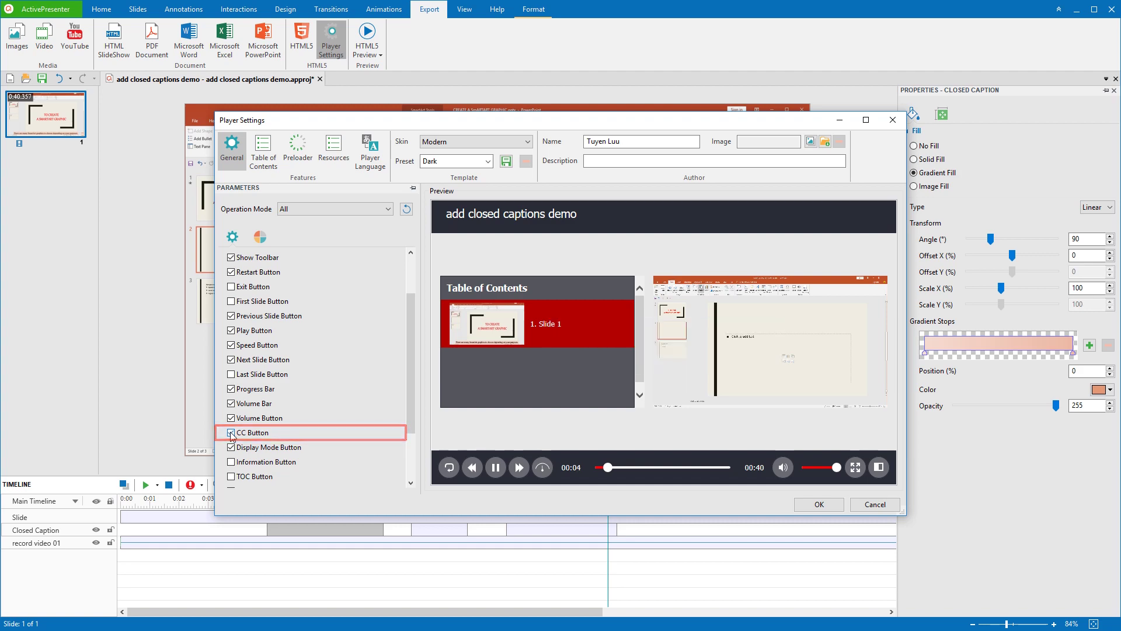
pyautogui.click(497, 468)
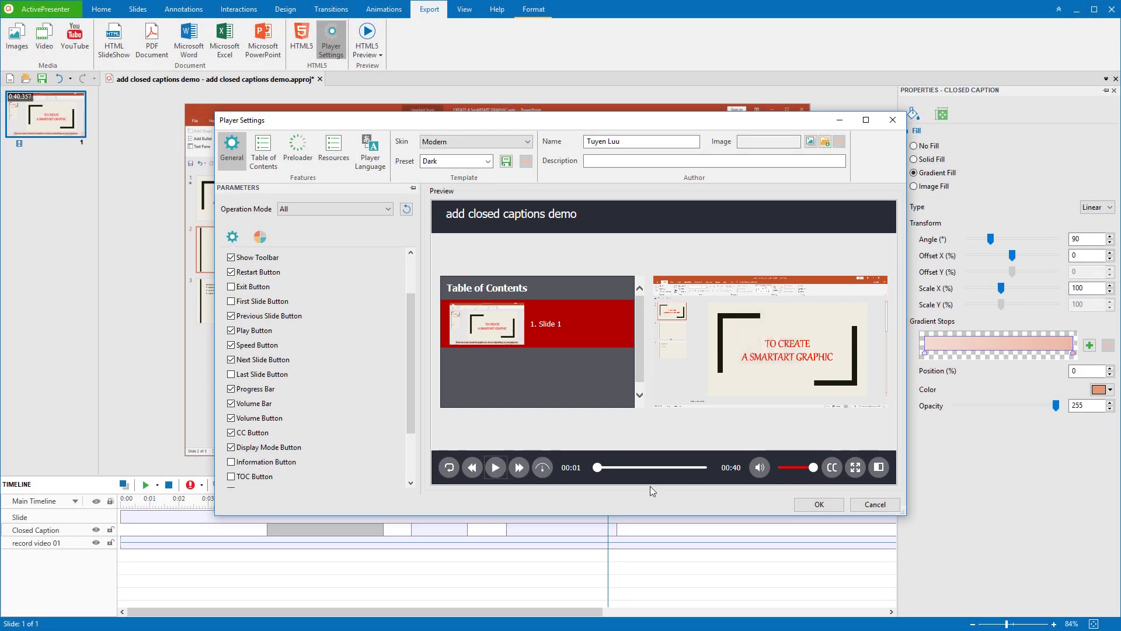
# - Save the player settings, preview the project as an HTML5 tutorial, and turn captions off
pyautogui.click(819, 503)
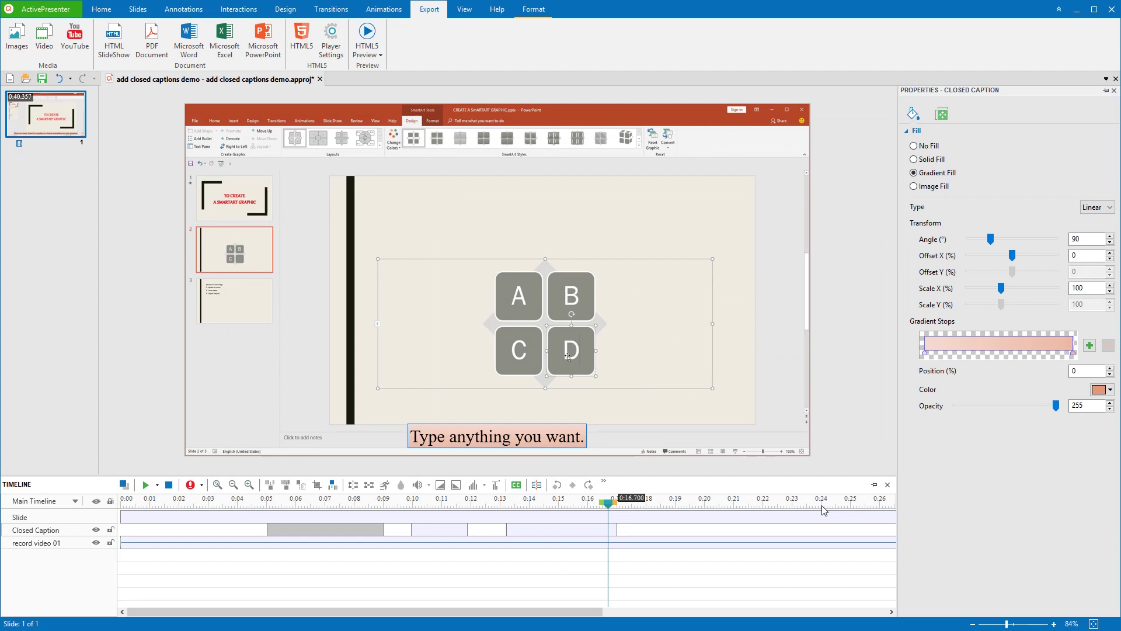
pyautogui.click(238, 9)
pyautogui.click(682, 54)
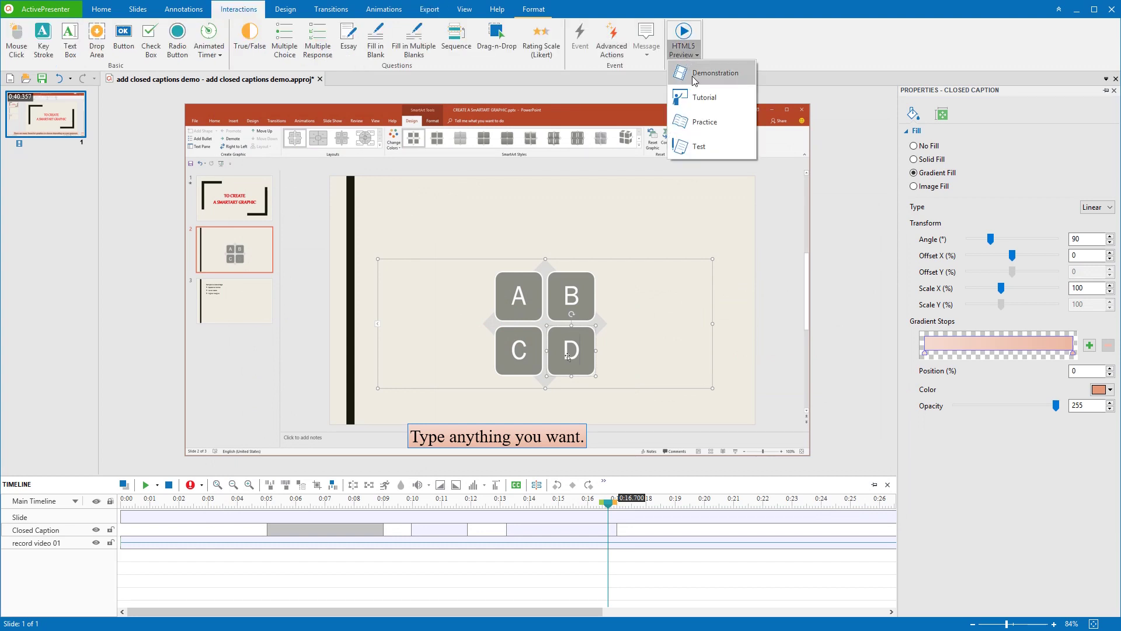
pyautogui.click(696, 98)
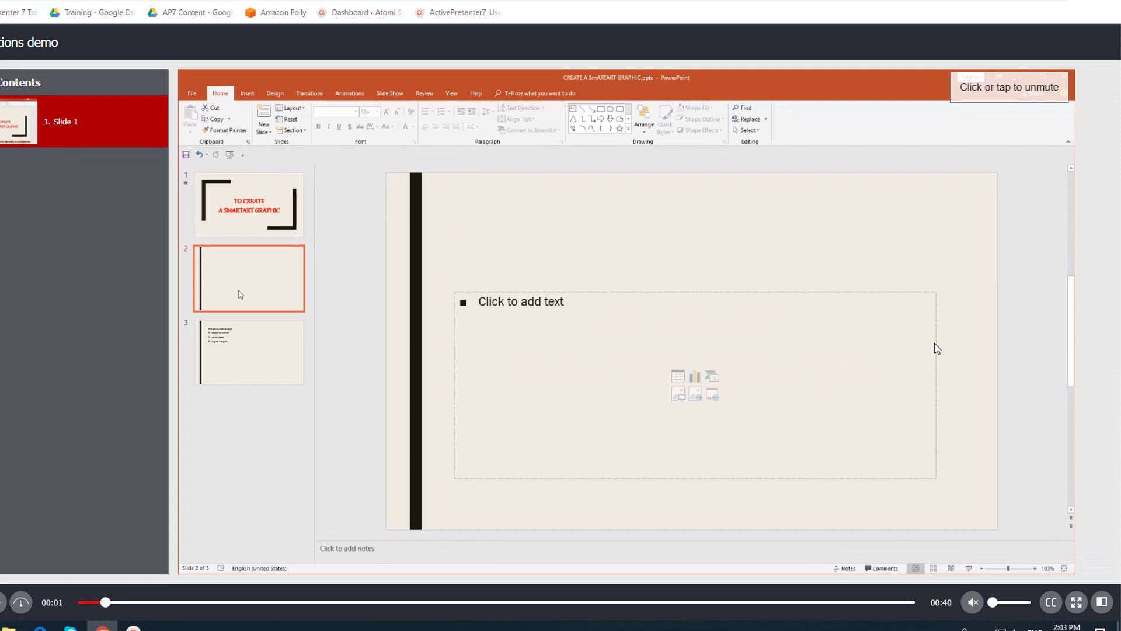
pyautogui.click(1057, 590)
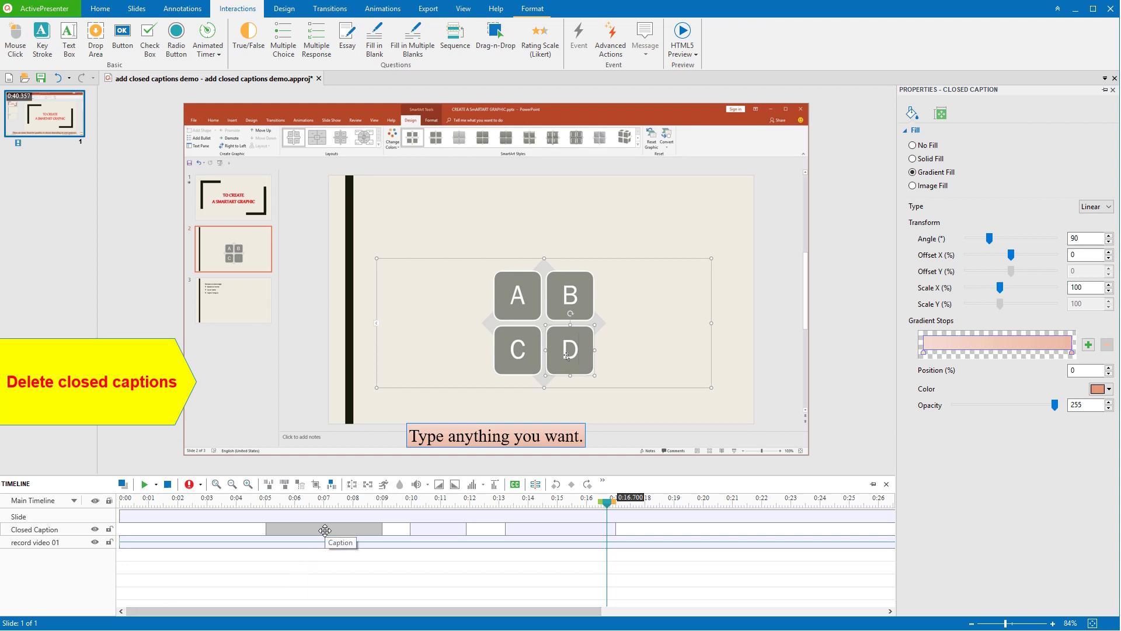
# - Delete the selected caption clip, then remove the entire Closed Caption track
pyautogui.press('Delete')
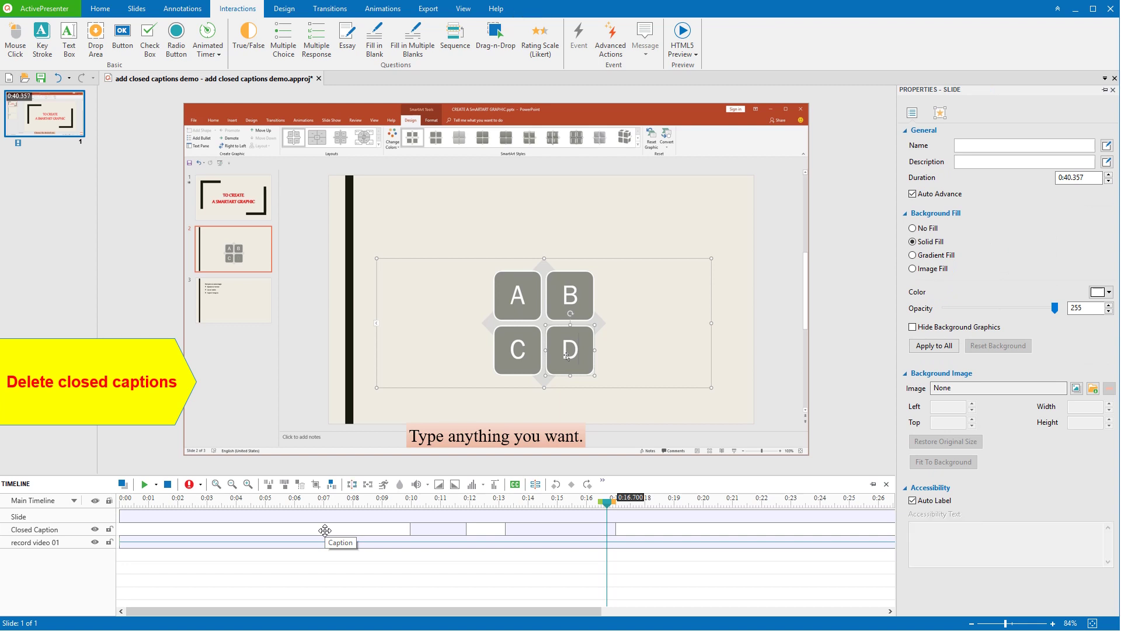
pyautogui.click(74, 530)
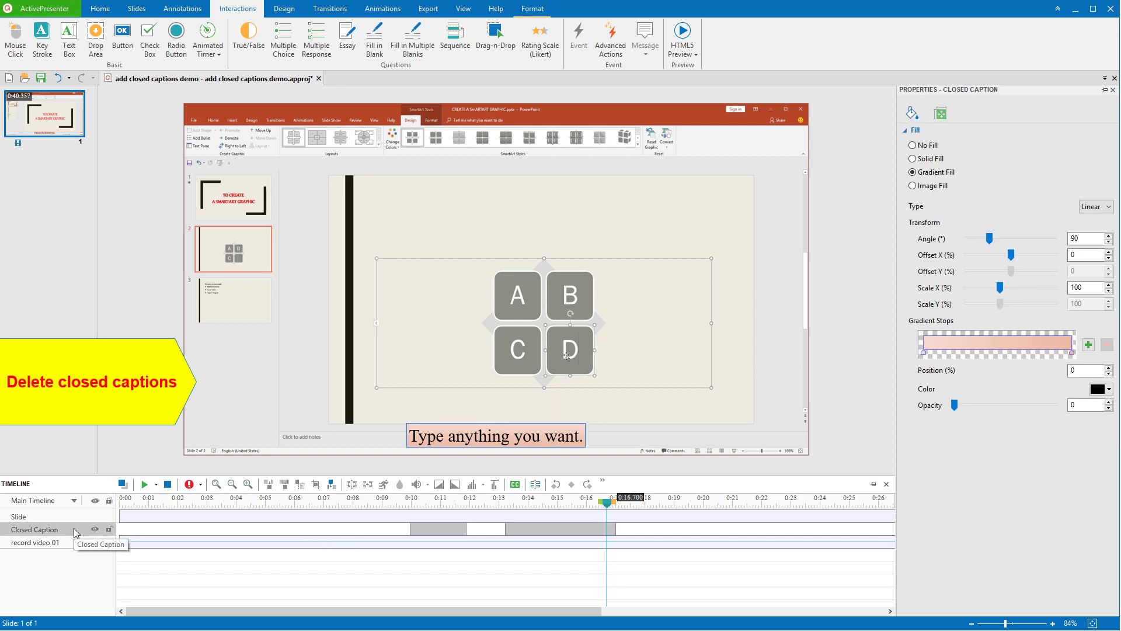
pyautogui.press('Delete')
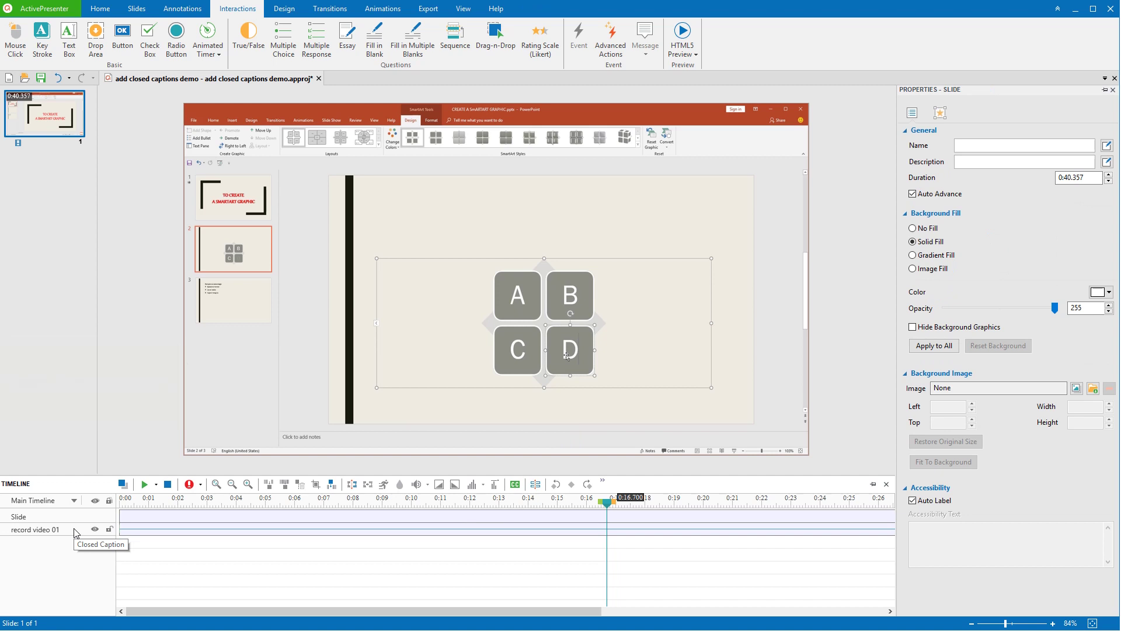